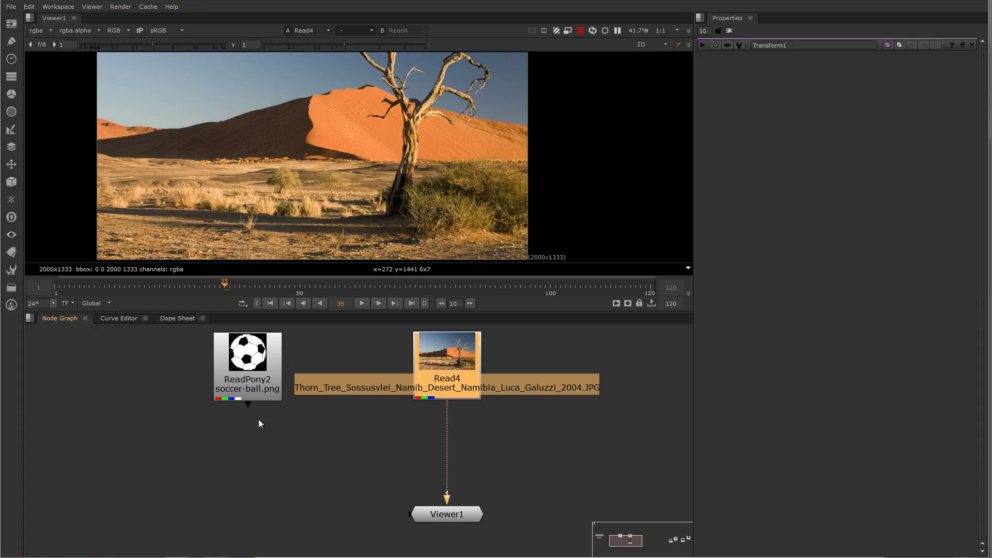
- Select the soccer-ball Read node and the desert photo Read4 node together
click(243, 388)
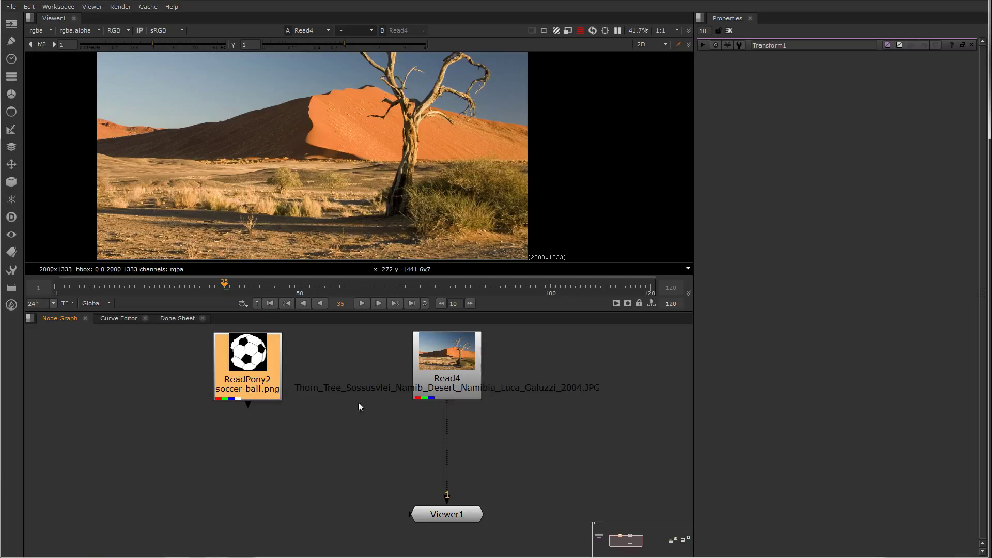
shift+click(451, 382)
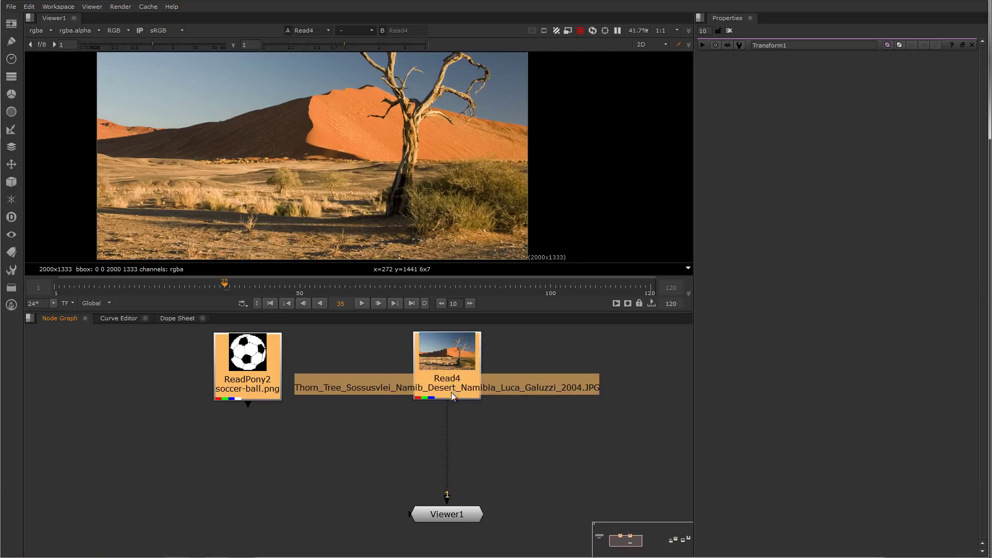
- Create an over Merge of the ball onto the desert and drag Merge1 below Read4
key(m)
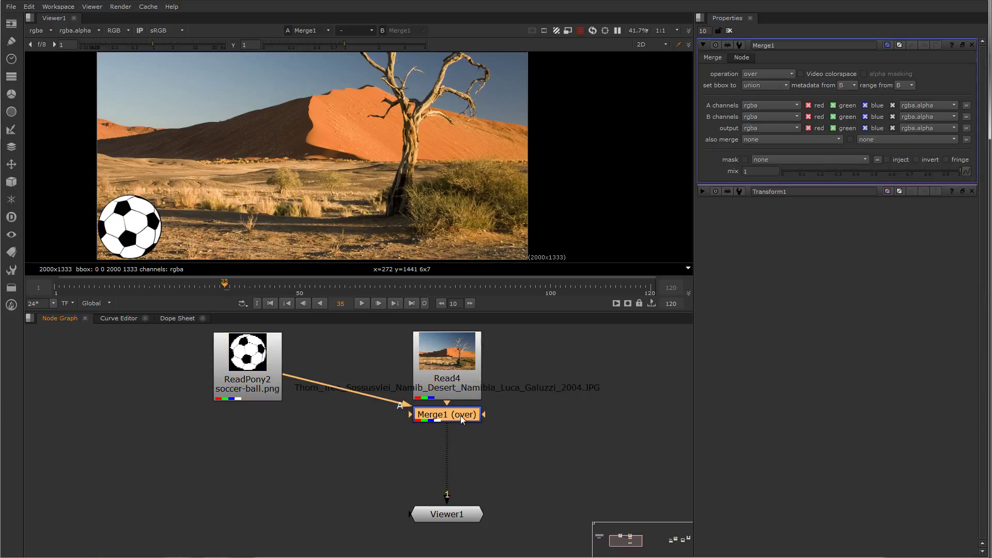
drag(461, 415, 458, 468)
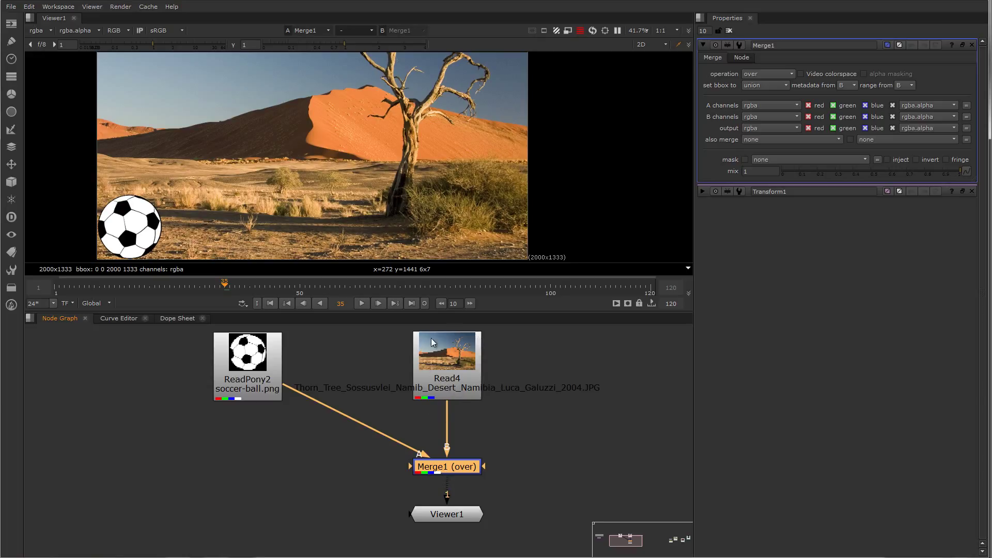
- Add Transform2 to the soccer ball and move the ball near the image centre
click(249, 375)
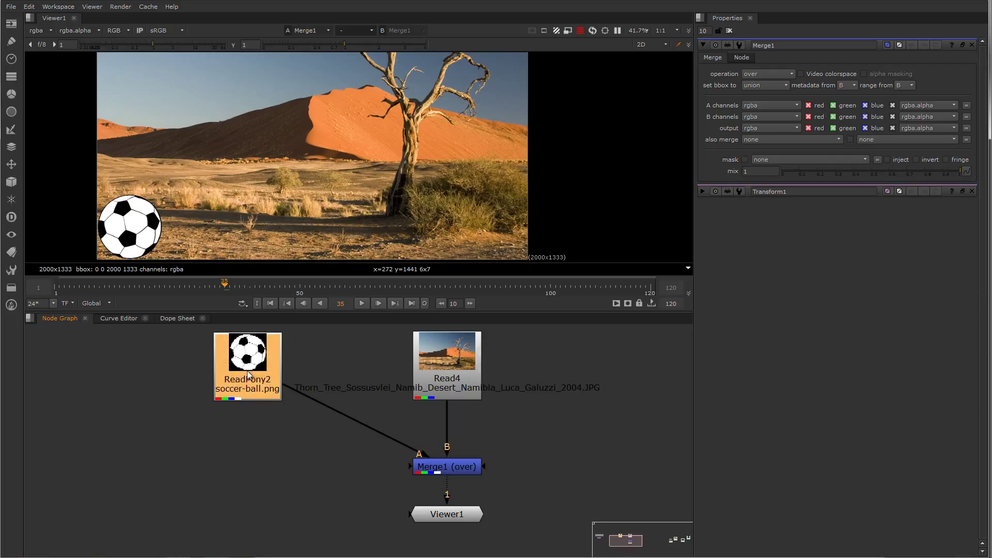
key(t)
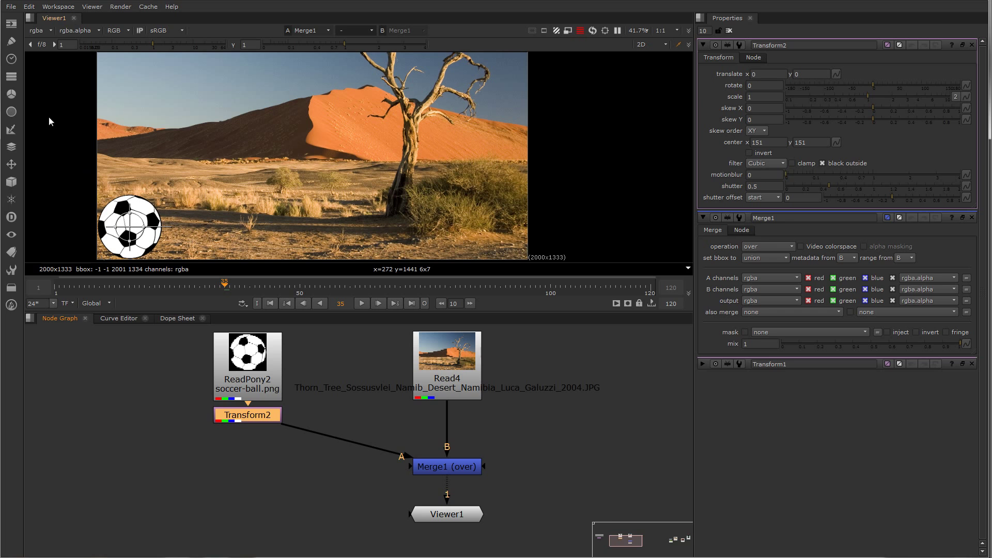
drag(120, 219, 330, 191)
scroll(332, 195, up, 4)
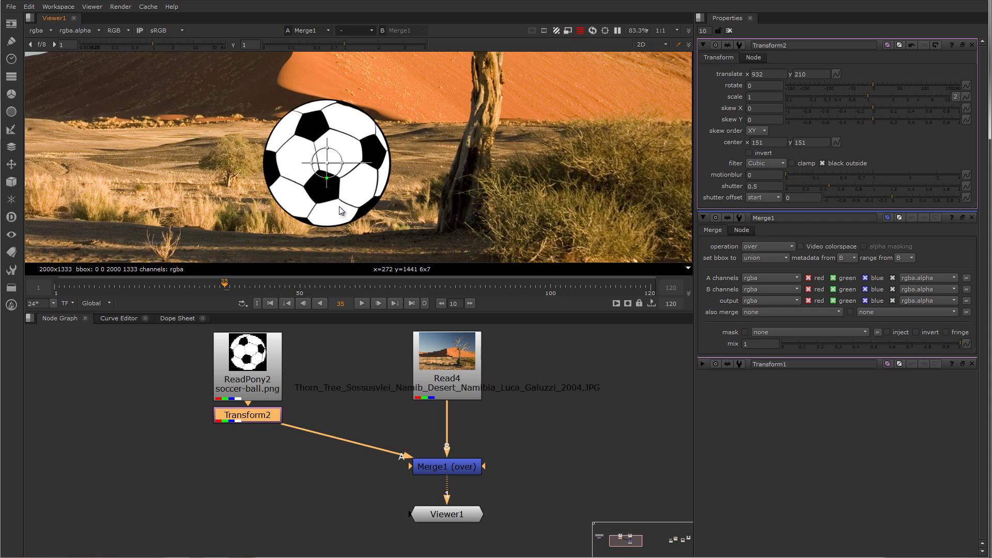
drag(328, 165, 372, 158)
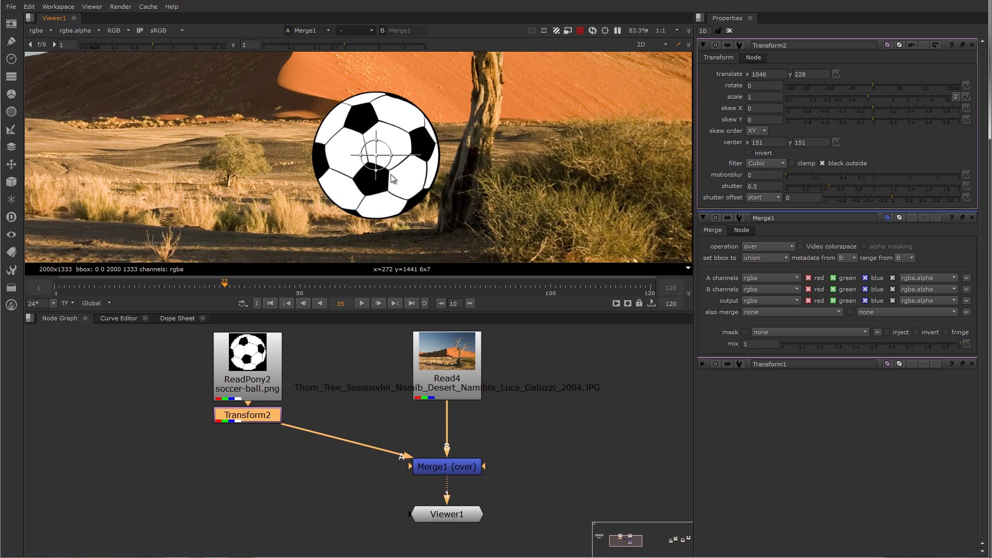
- Rotate the ball, shrink it to about half size, and skew it horizontally
mouse_move(416, 155)
mouse_down()
mouse_move(399, 176)
mouse_move(401, 154)
mouse_up()
mouse_move(386, 144)
mouse_down()
mouse_move(368, 142)
mouse_move(392, 155)
mouse_up()
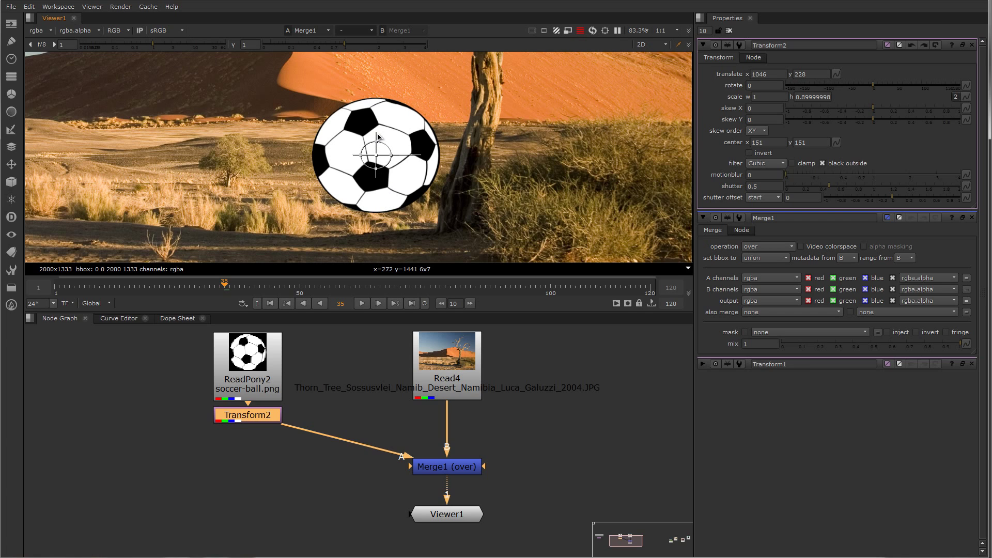
drag(376, 135, 354, 159)
- Move the ball to the lower-left corner of the desert photo
scroll(365, 169, down, 5)
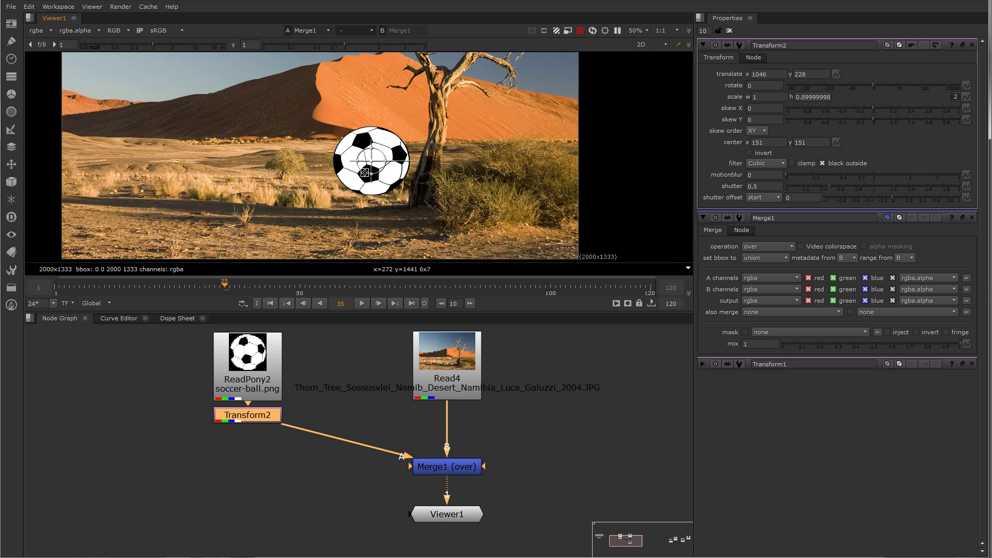
middle_drag(365, 169, 444, 194)
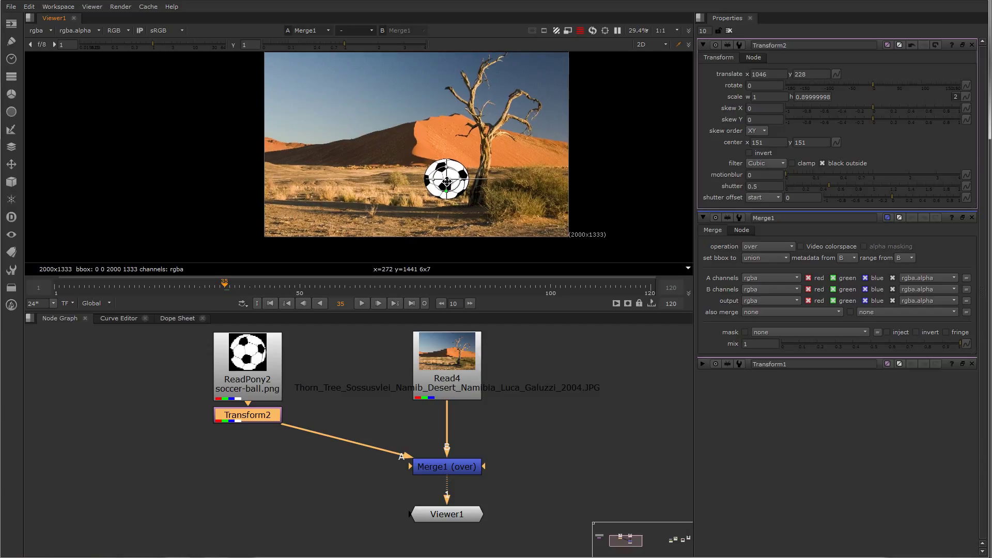
drag(446, 180, 291, 213)
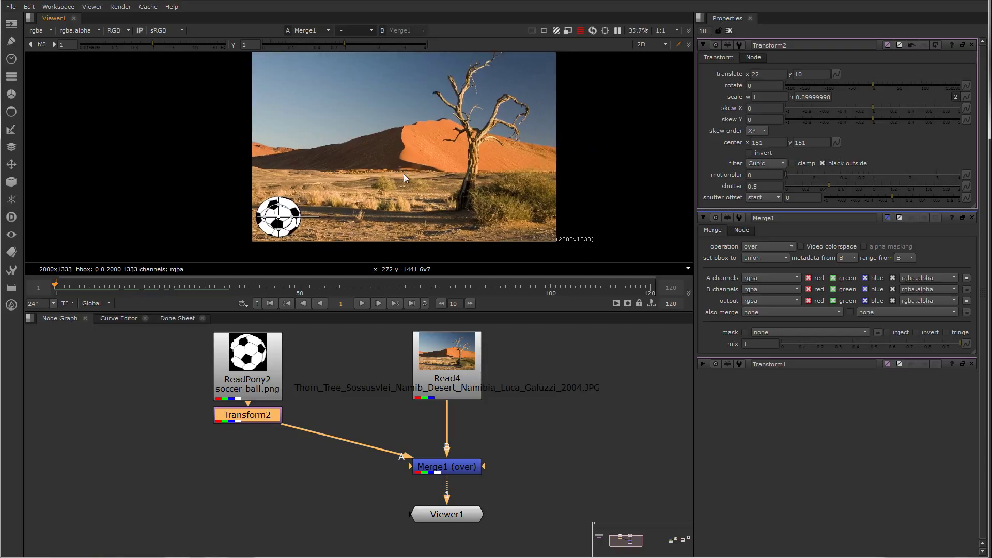
- Set a translate keyframe for Transform2 at frame 1
scroll(403, 175, up, 4)
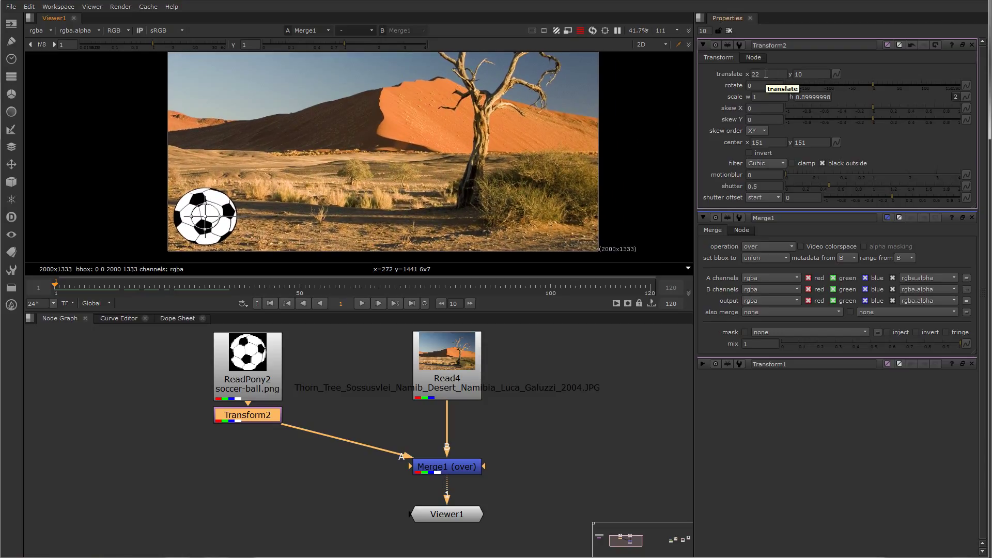
click(766, 74)
right_click(766, 75)
click(861, 72)
click(835, 74)
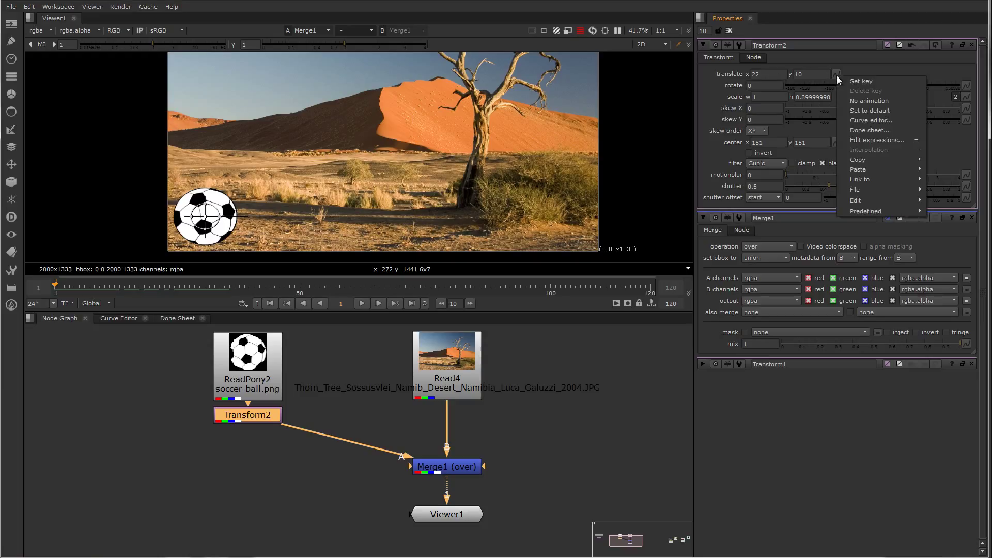
click(860, 82)
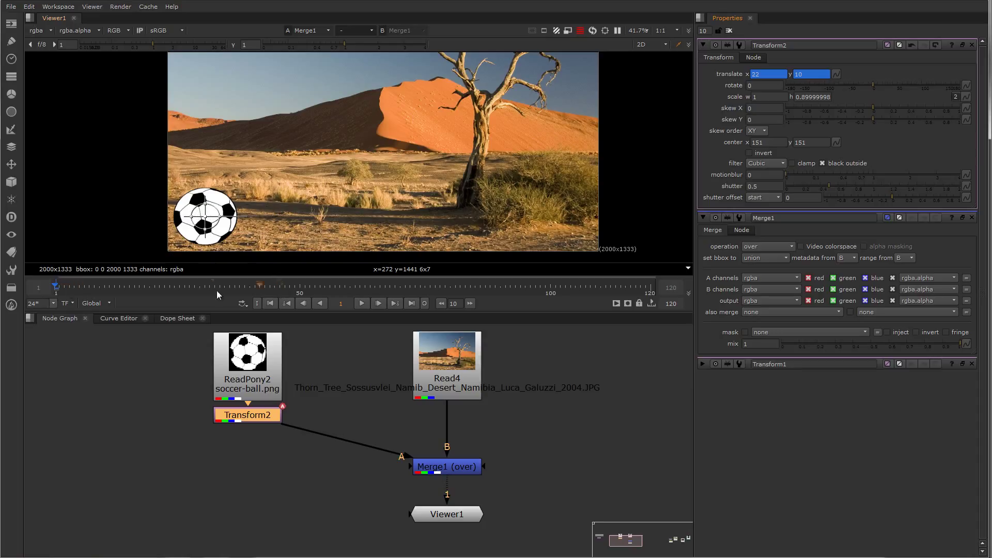
- Keyframe the ball at the lower right on frame 50 and raised at frame 27 to form an arc
drag(57, 288, 300, 303)
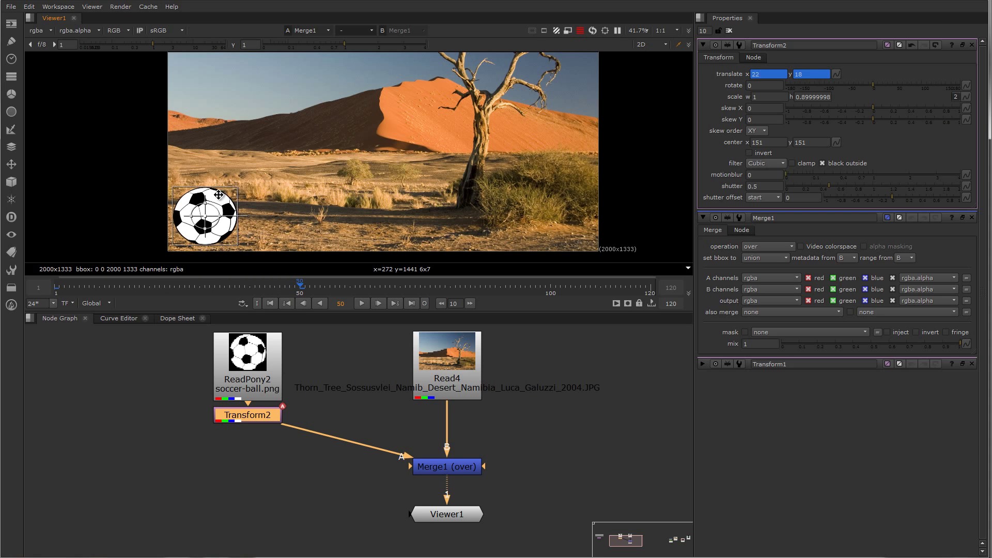
drag(236, 227, 544, 226)
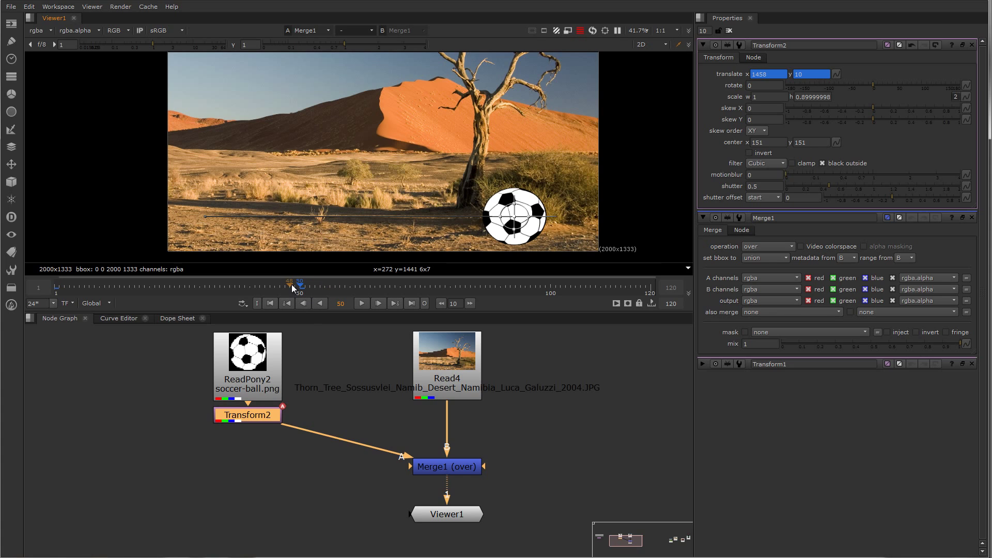
drag(292, 287, 185, 296)
drag(364, 215, 366, 165)
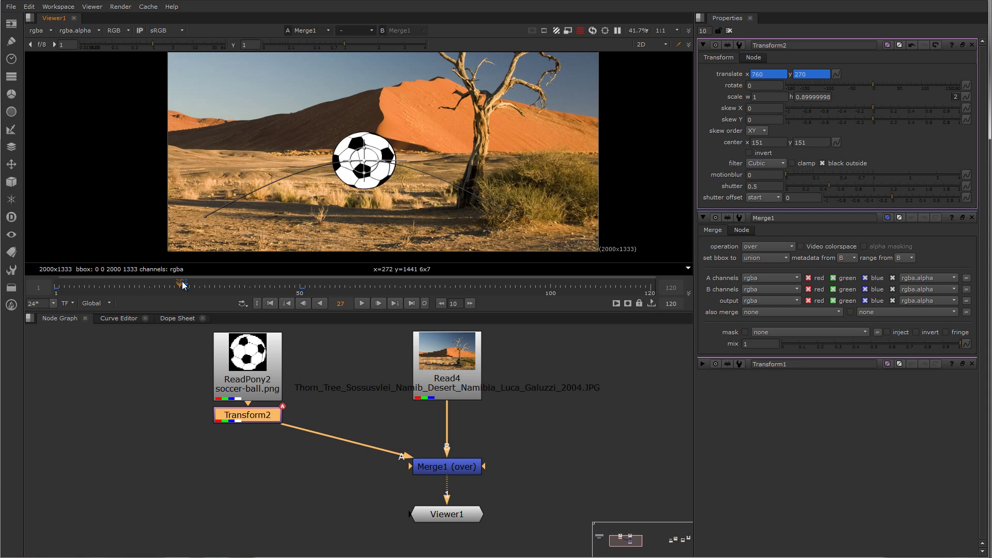
drag(168, 283, 77, 293)
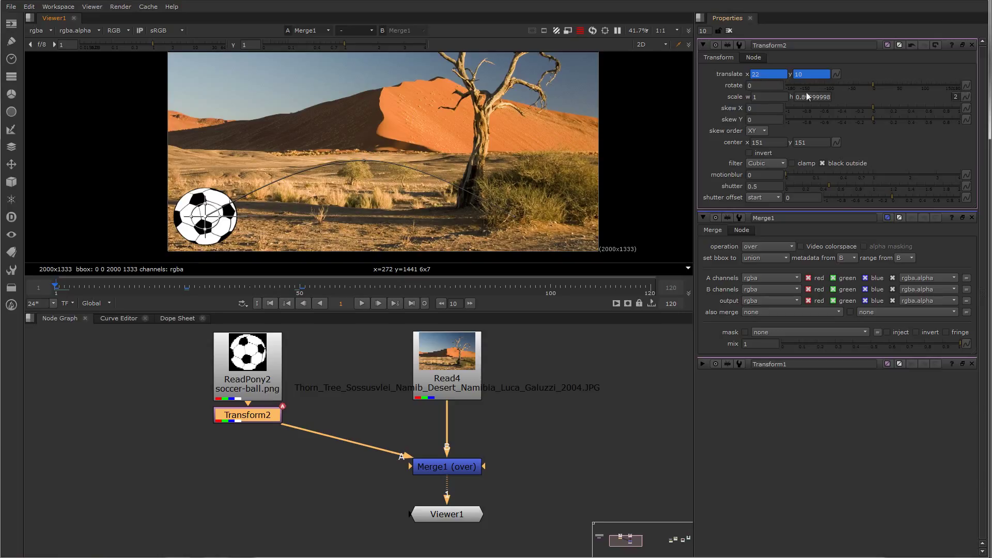
- Keyframe rotation at frame 1 with the ball turned about 29°
click(767, 84)
right_click(767, 84)
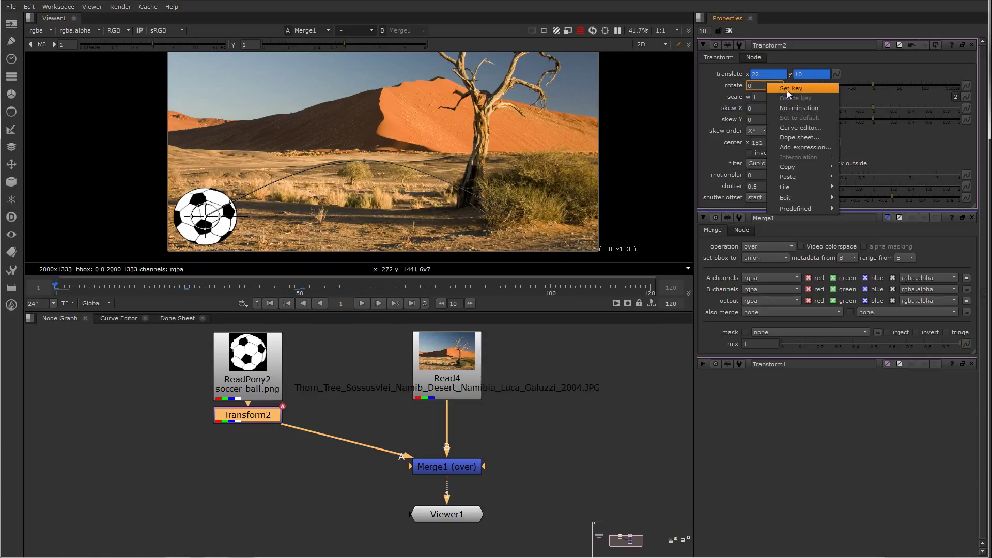
click(793, 88)
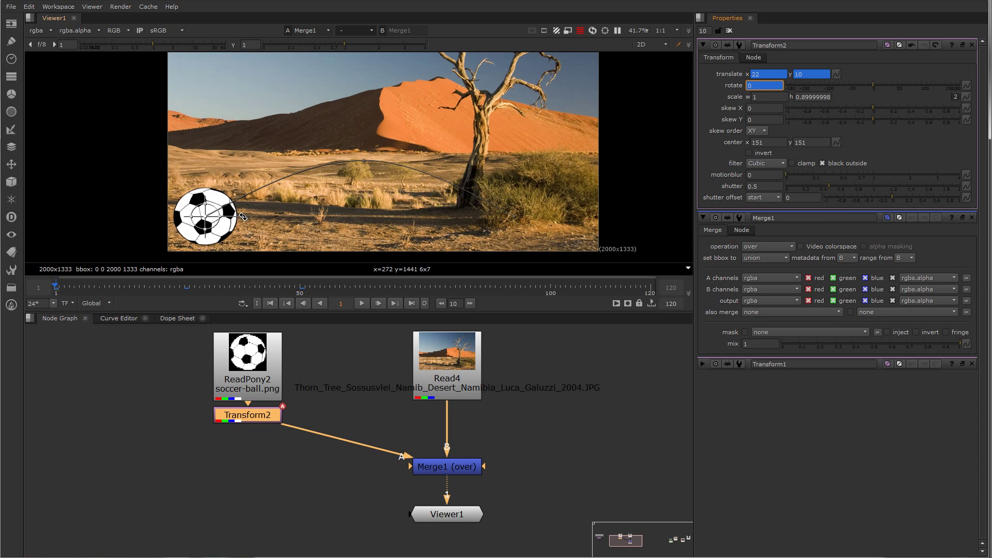
drag(246, 216, 241, 198)
- At frame 50, rotate the ball the other way to about -31.4°
drag(57, 287, 495, 284)
click(304, 303)
drag(548, 221, 536, 233)
- Set Transform2's height scale back to 1
click(808, 98)
text(1)
key(Return)
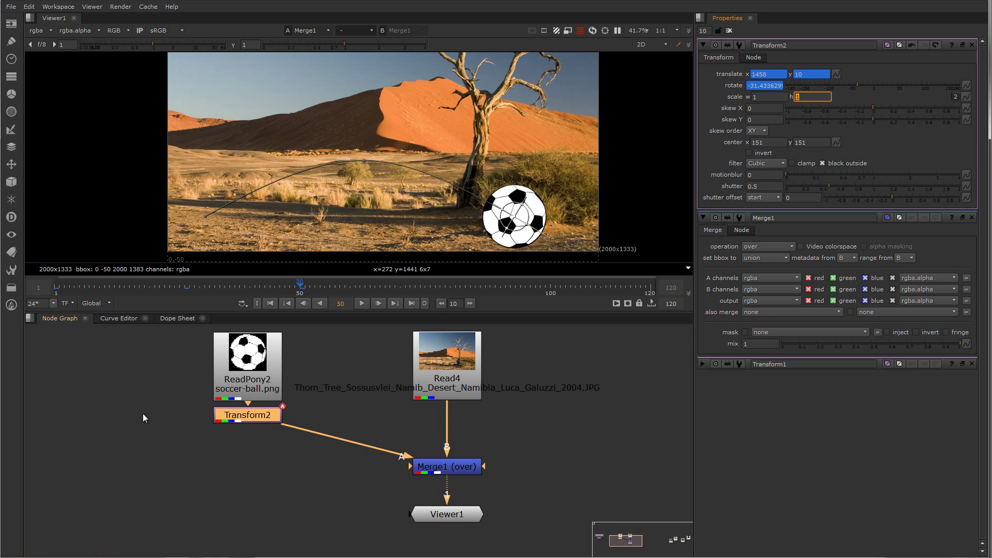
drag(299, 288, 106, 295)
- Play back the ball's motion, stop at frame 29, and bring up the translate animation menu
key(l)
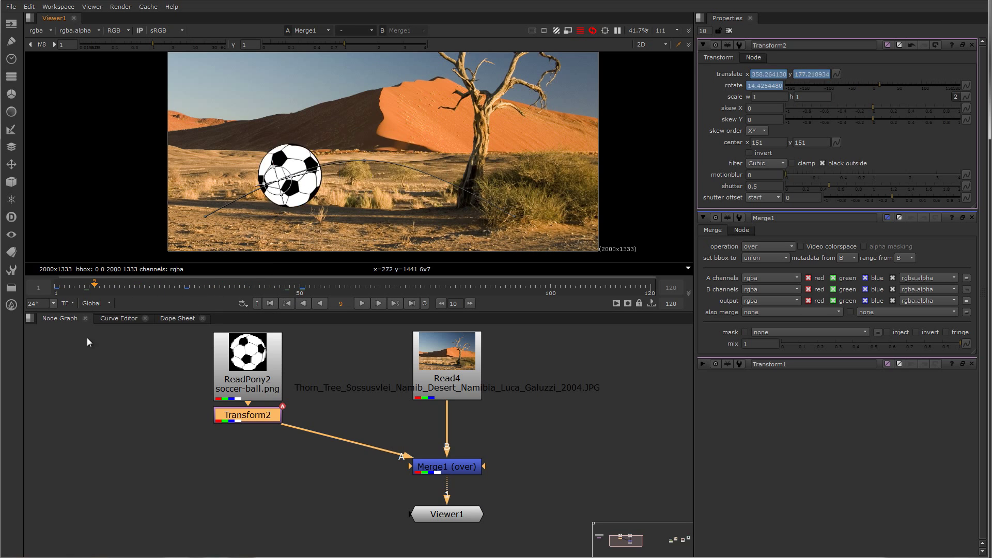
key(j)
key(k)
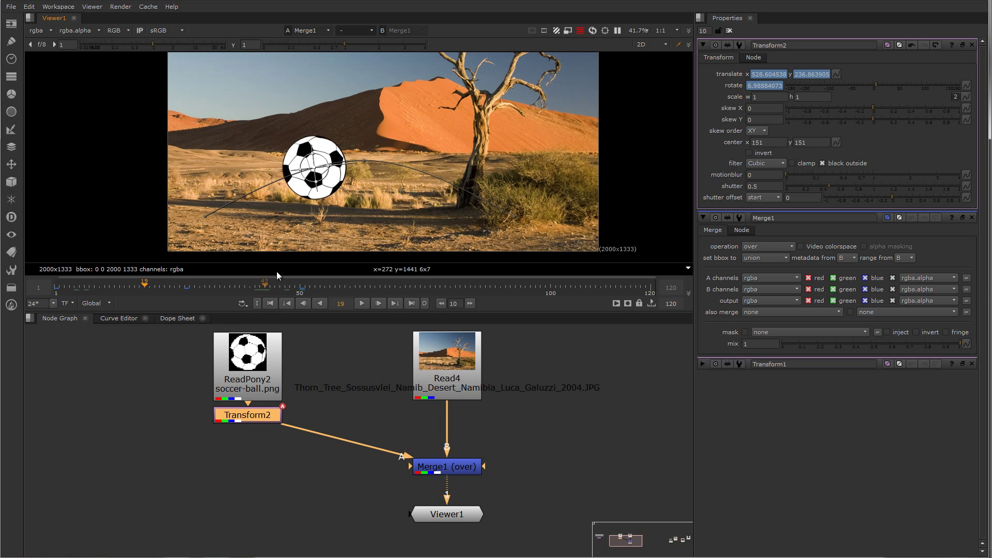
key(l)
key(k)
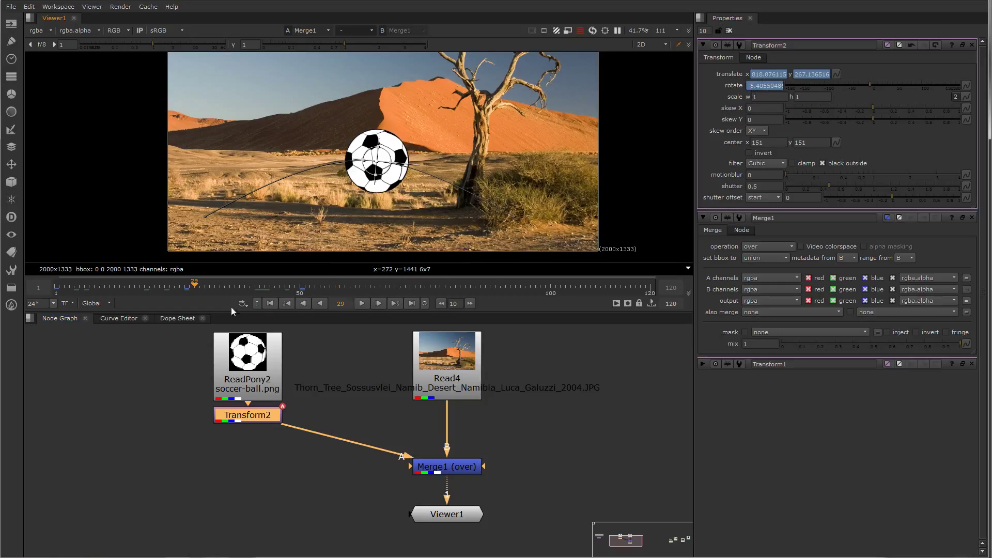
click(835, 74)
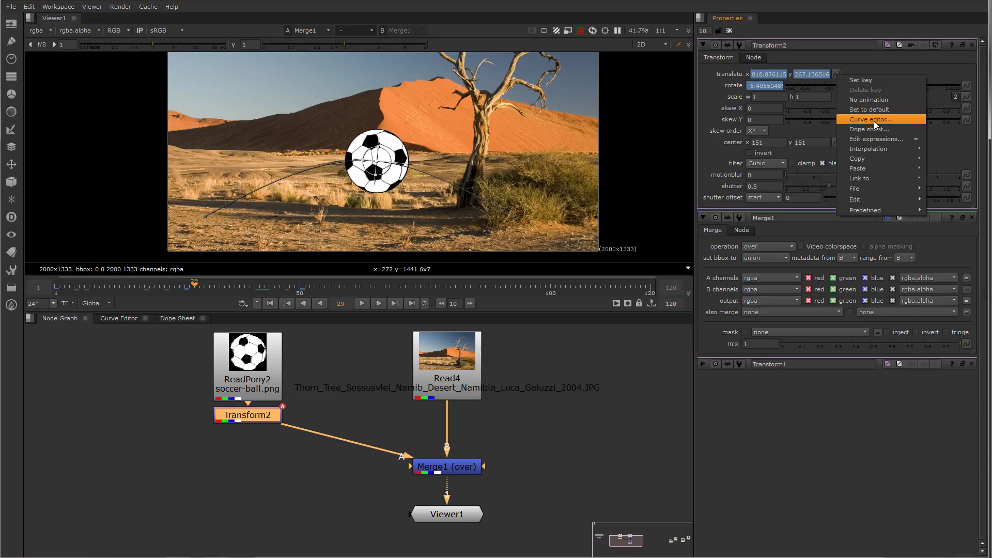
- Close the animation menu and show Transform2's rotate and translate curves in the Curve Editor
click(891, 66)
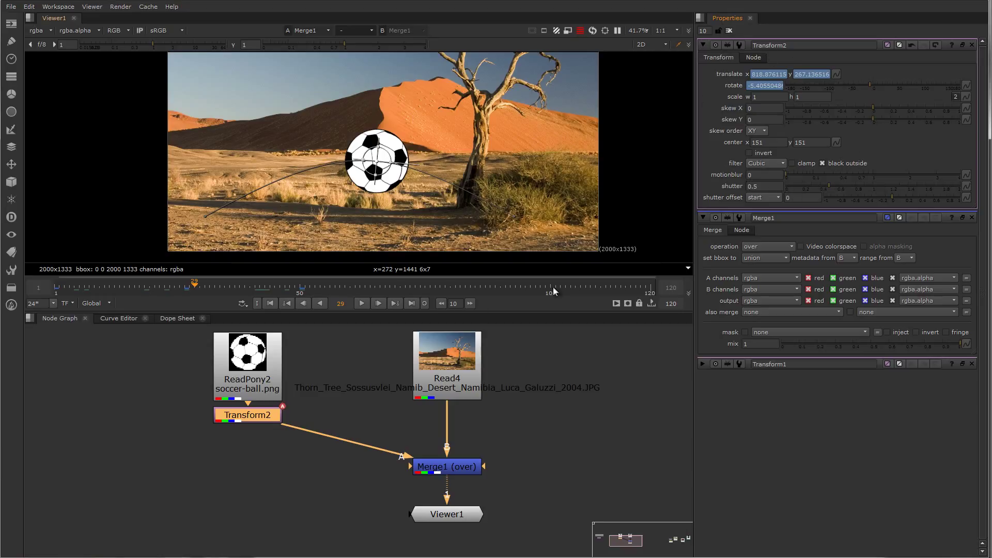
click(118, 320)
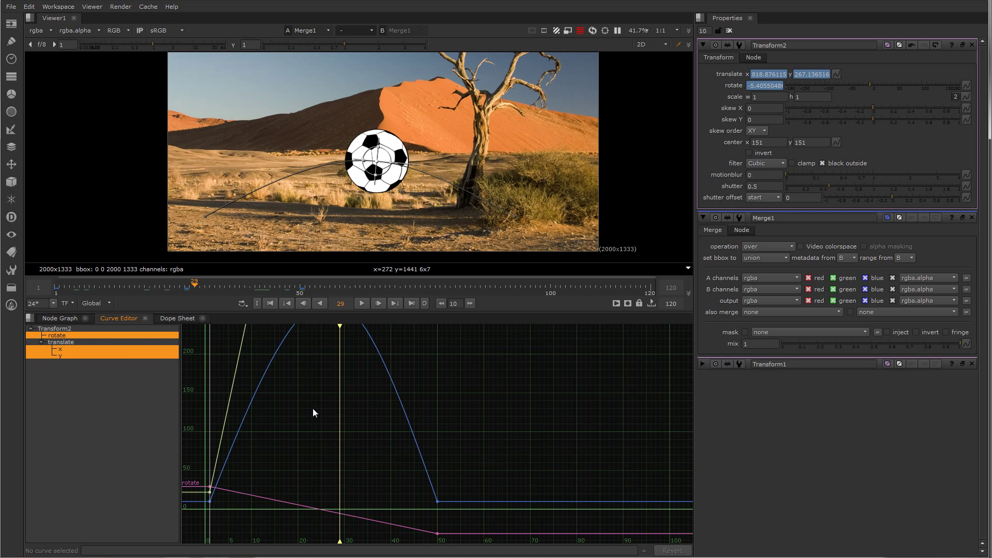
- Pan and zoom the Curve Editor until the translate x and y curves across frames 1–50 are visible
scroll(313, 408, down, 2)
middle_drag(314, 408, 379, 426)
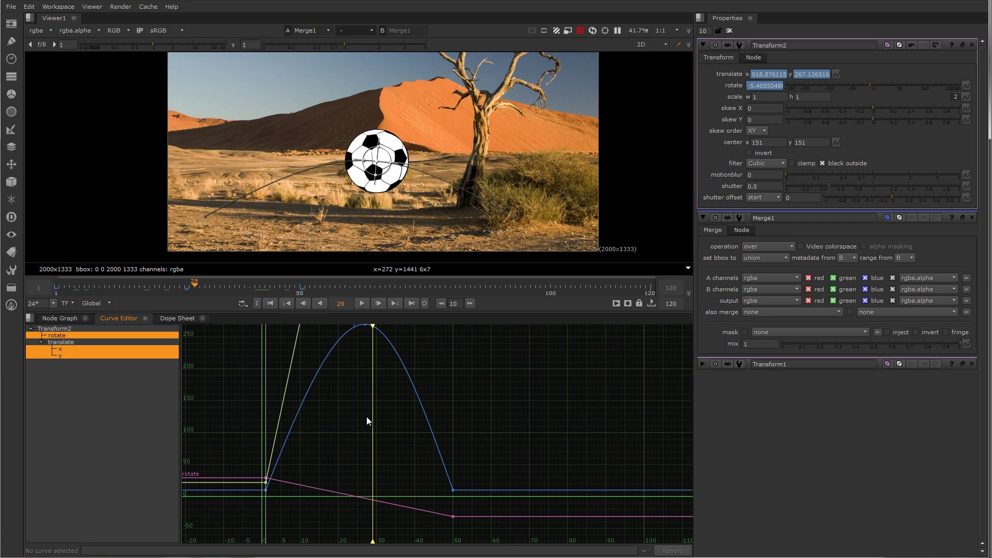
middle_drag(371, 402, 401, 413)
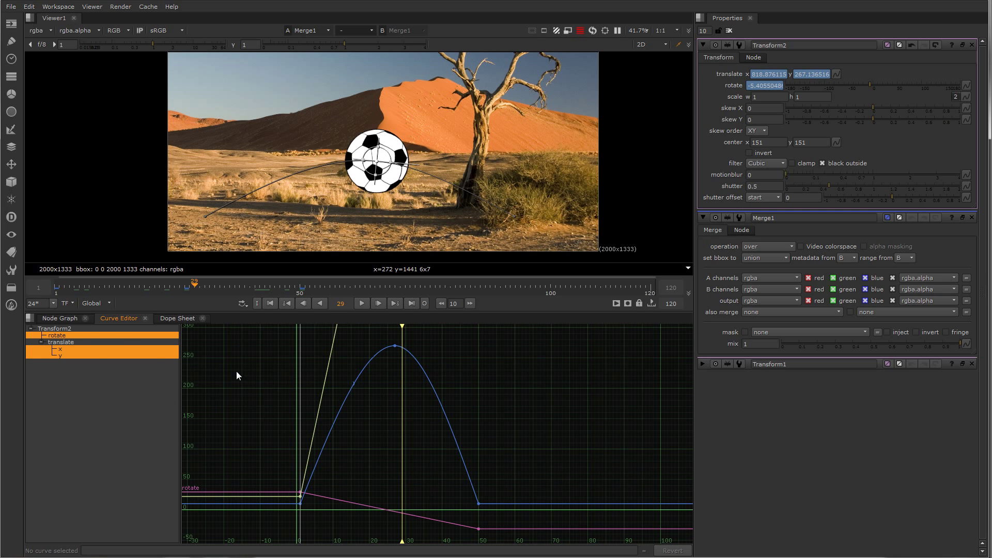
middle_drag(405, 421, 428, 407)
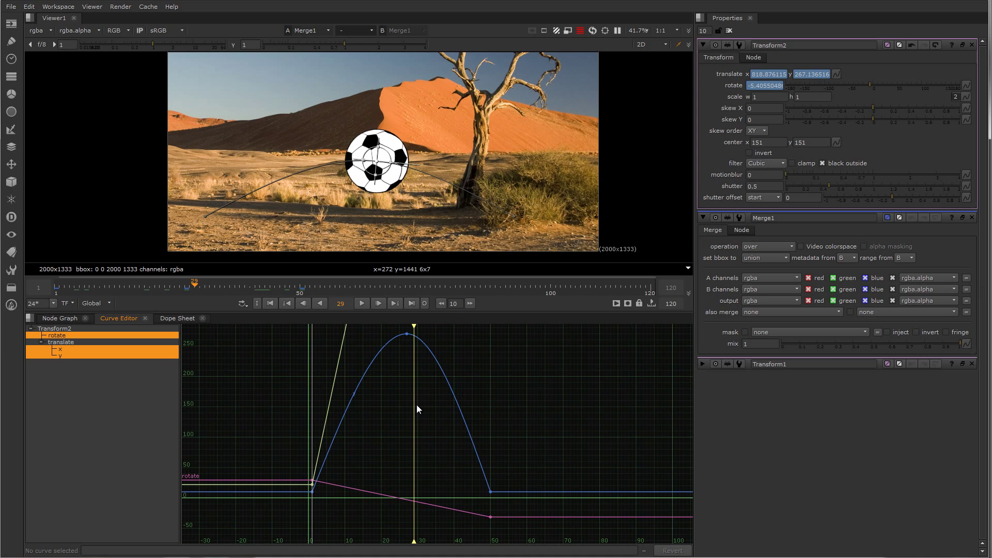
scroll(417, 404, up, 1)
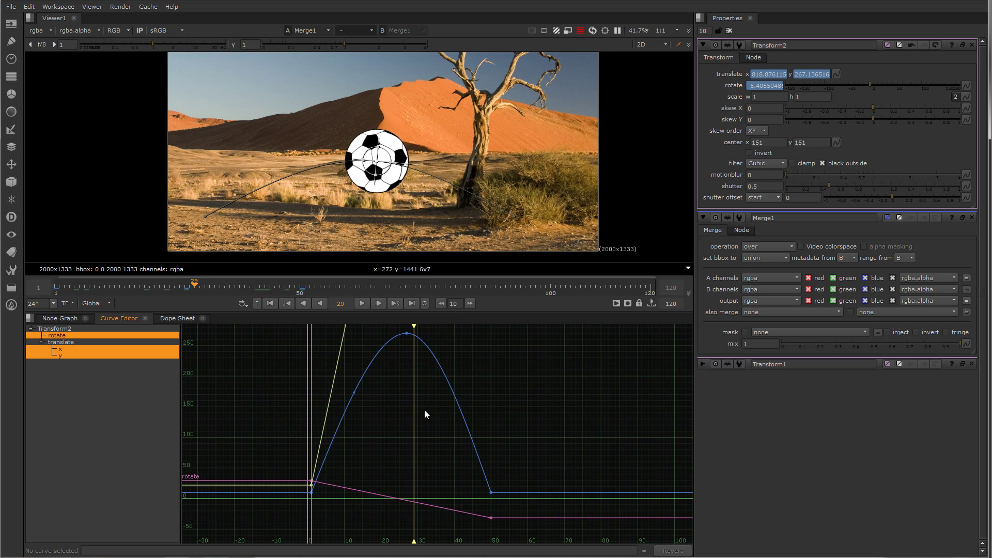
alt+middle_drag(423, 410, 485, 474)
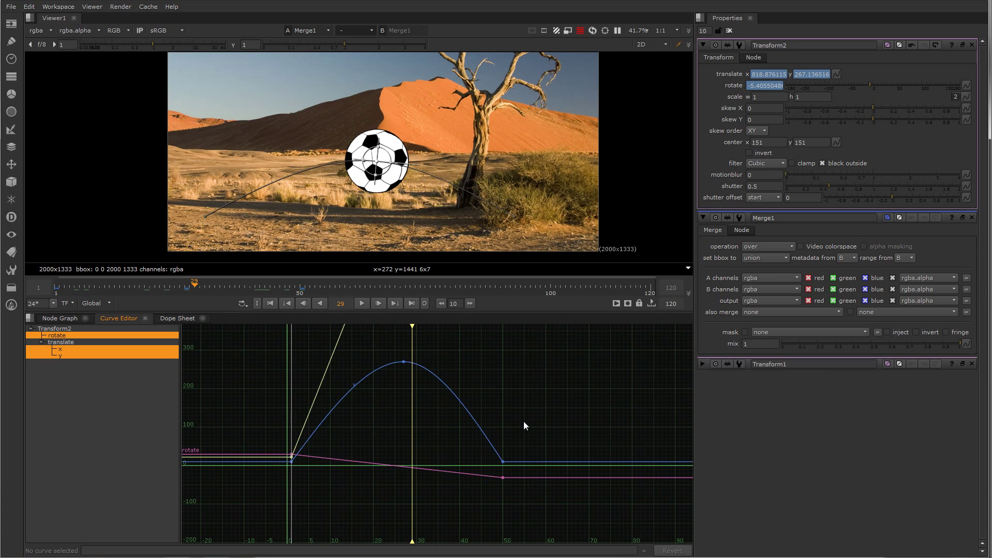
alt+middle_drag(523, 421, 519, 452)
- Frame all curves, zoom onto the selected early keys, then deselect and frame everything again
key(f)
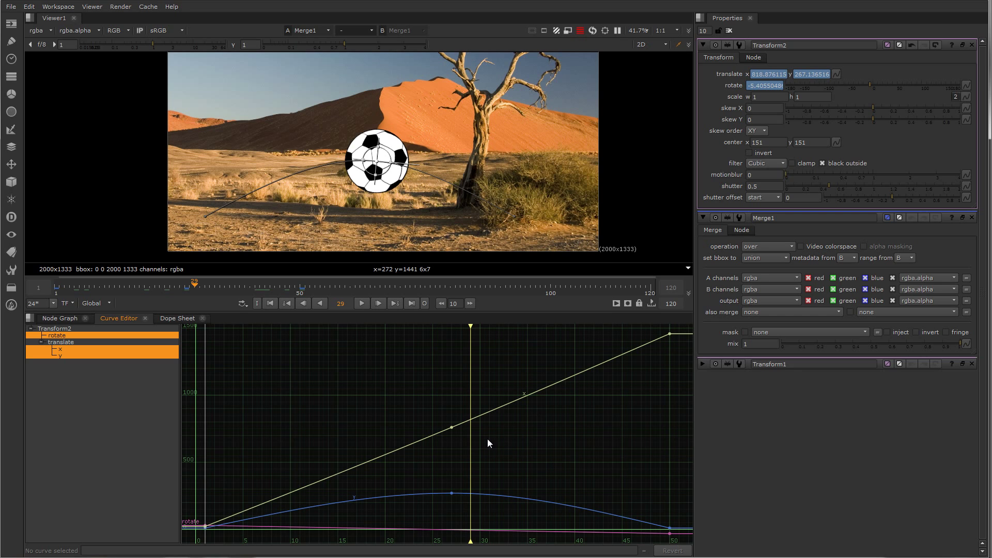
drag(526, 373, 192, 540)
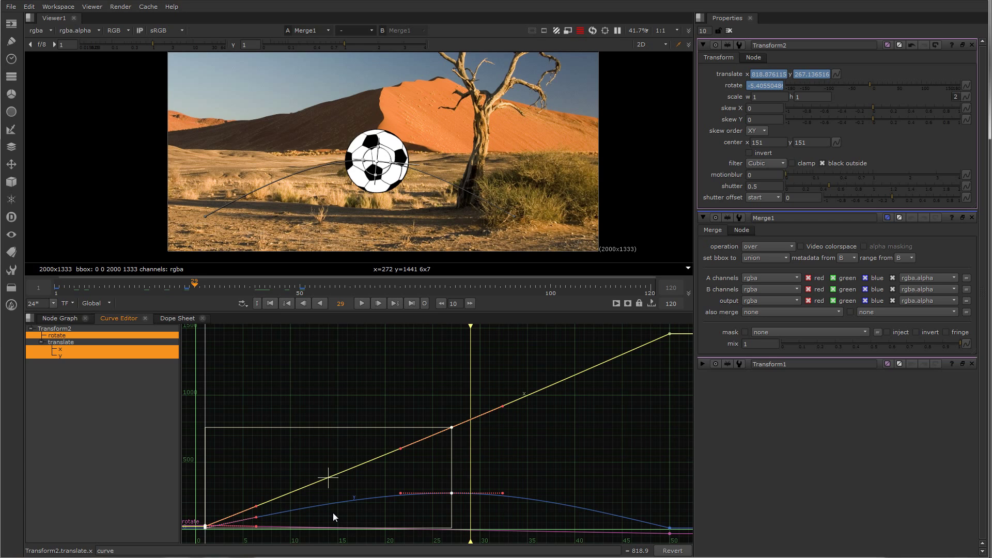
key(f)
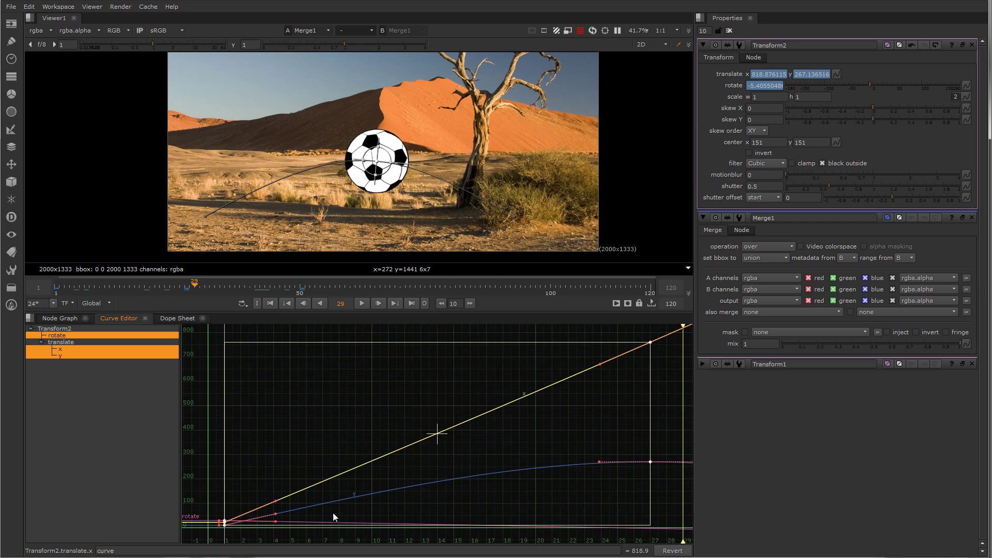
click(541, 333)
key(a)
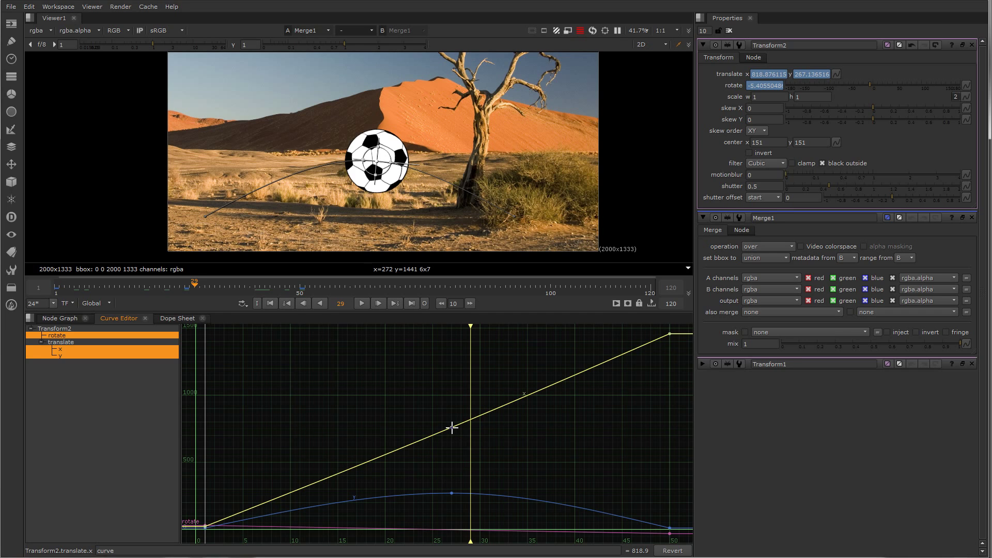
- Raise the frame-27 translate x key to about 965, reshape its broken tangents, then reset them to Smooth
drag(450, 427, 446, 399)
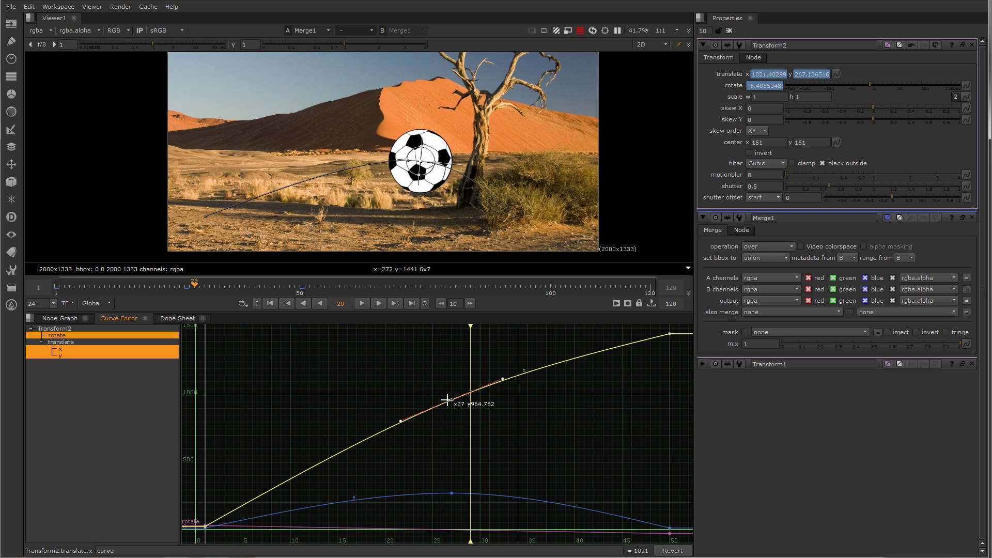
mouse_move(502, 379)
mouse_down()
mouse_move(505, 388)
mouse_move(504, 377)
mouse_up()
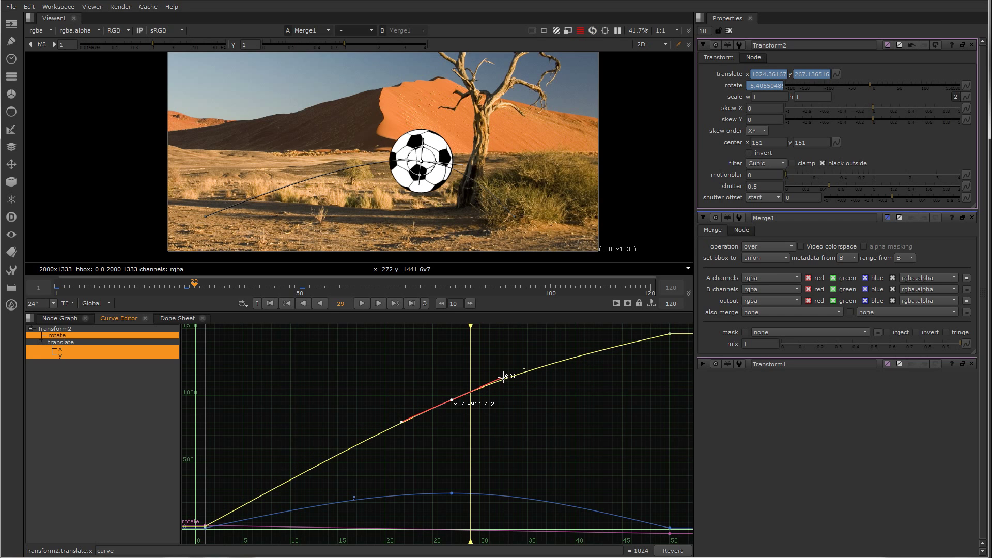
right_click(451, 400)
mouse_move(483, 426)
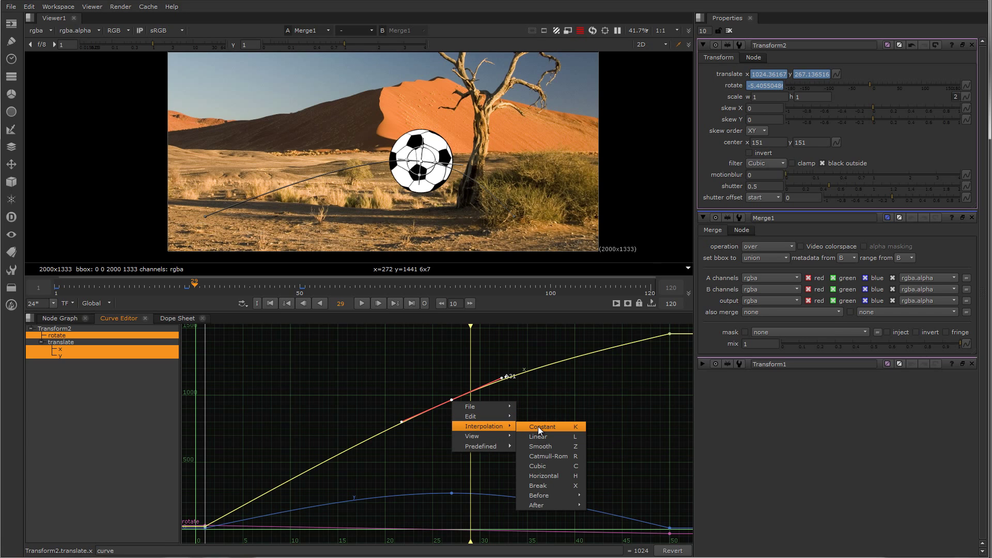
click(538, 485)
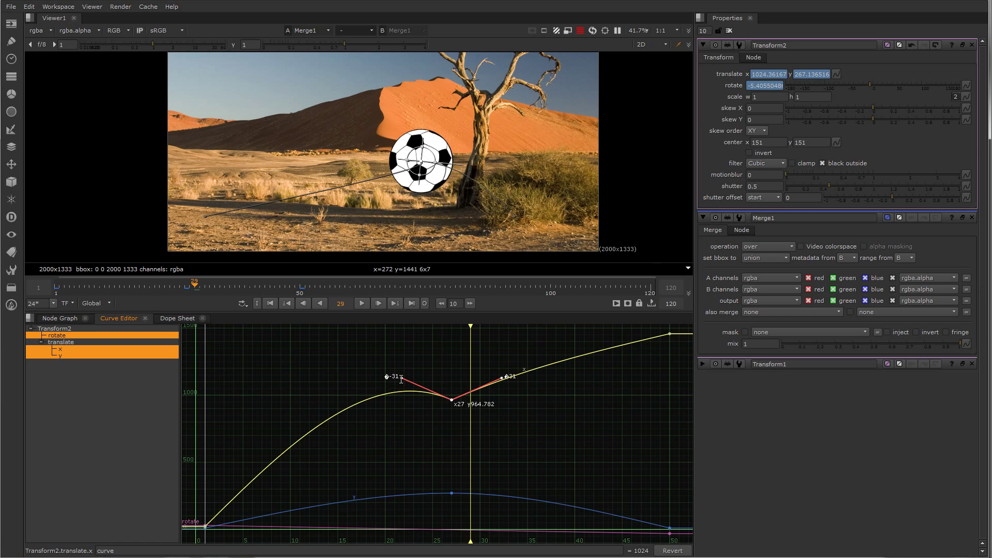
drag(402, 377, 418, 416)
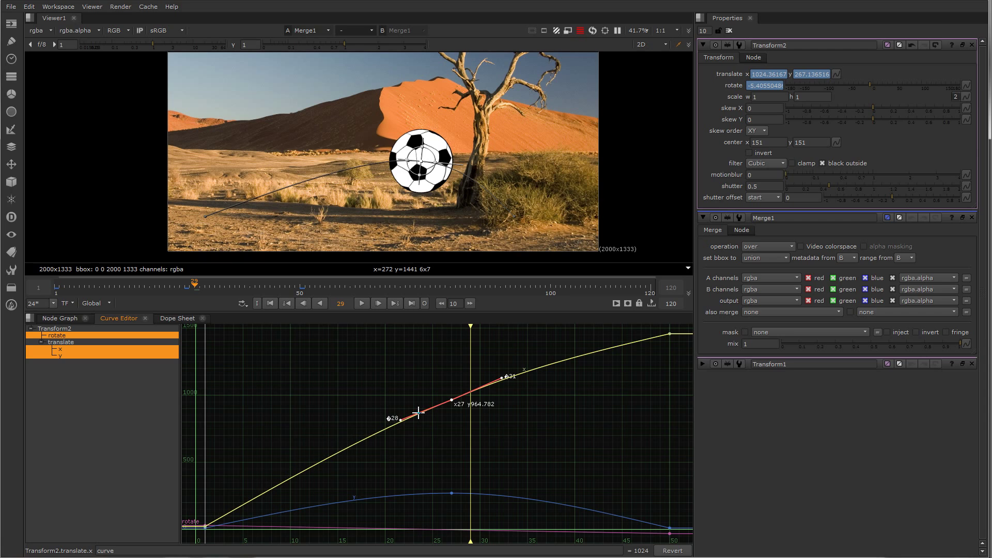
right_click(452, 399)
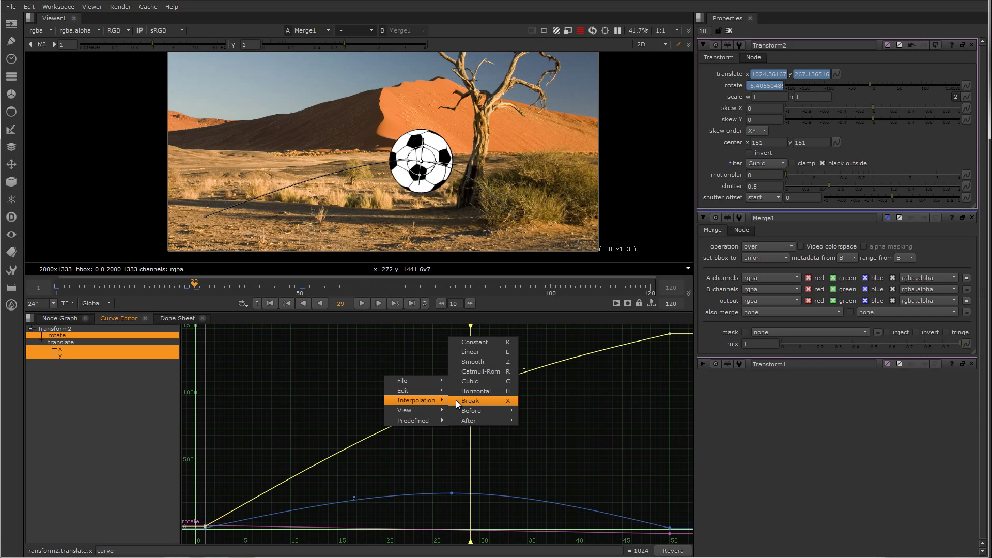
click(484, 362)
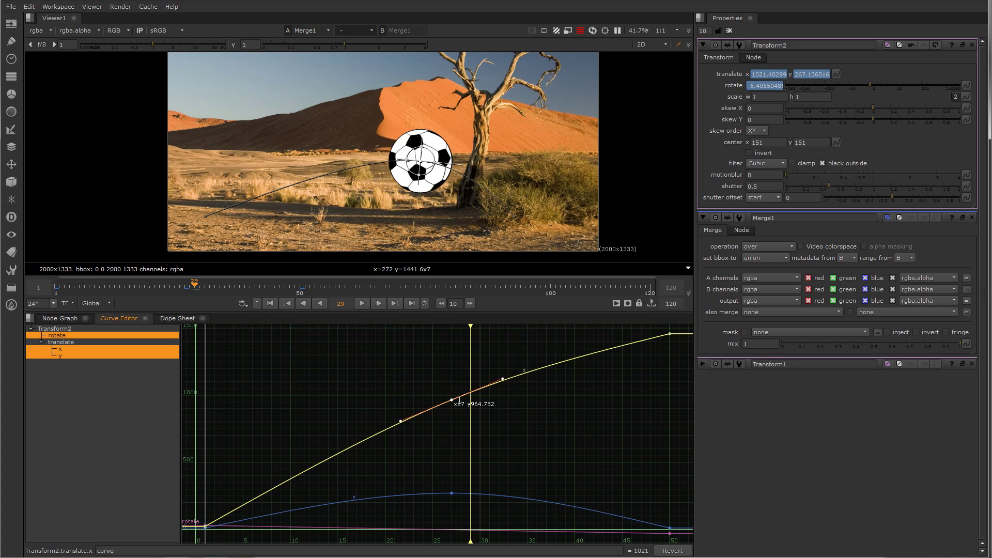
- Nudge the frame-27 x key slightly higher, zoom out the curves, and deselect it
drag(449, 400, 451, 399)
scroll(450, 399, down, 1)
scroll(450, 398, down, 2)
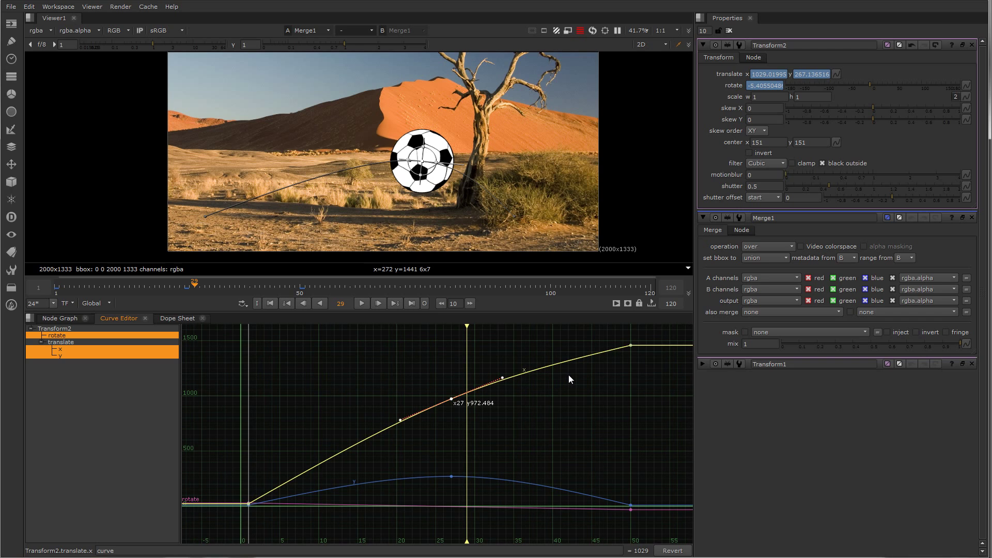
click(657, 333)
- Compress all keys so the animation ends at frame 29 instead of 50, then preview frame 11
drag(656, 331, 228, 534)
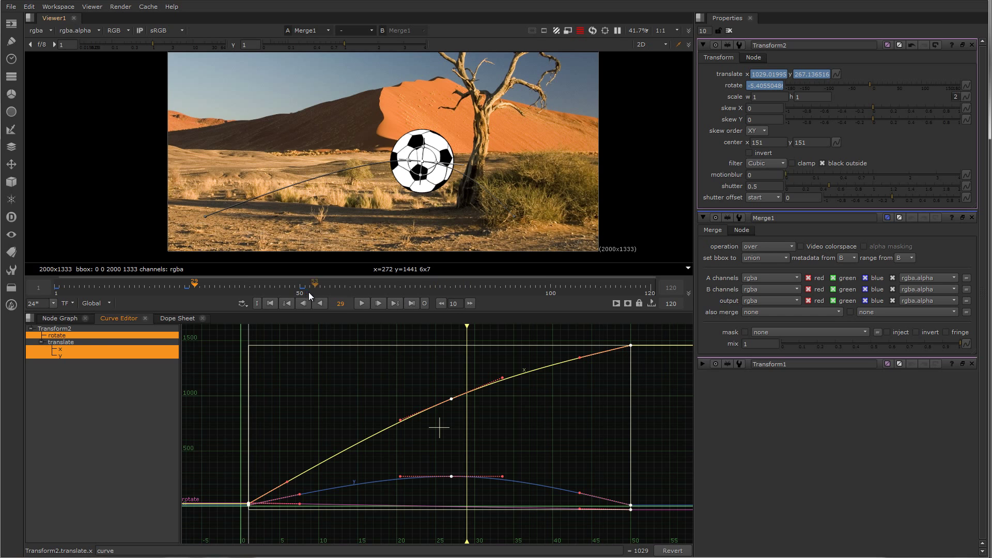
drag(630, 412, 467, 422)
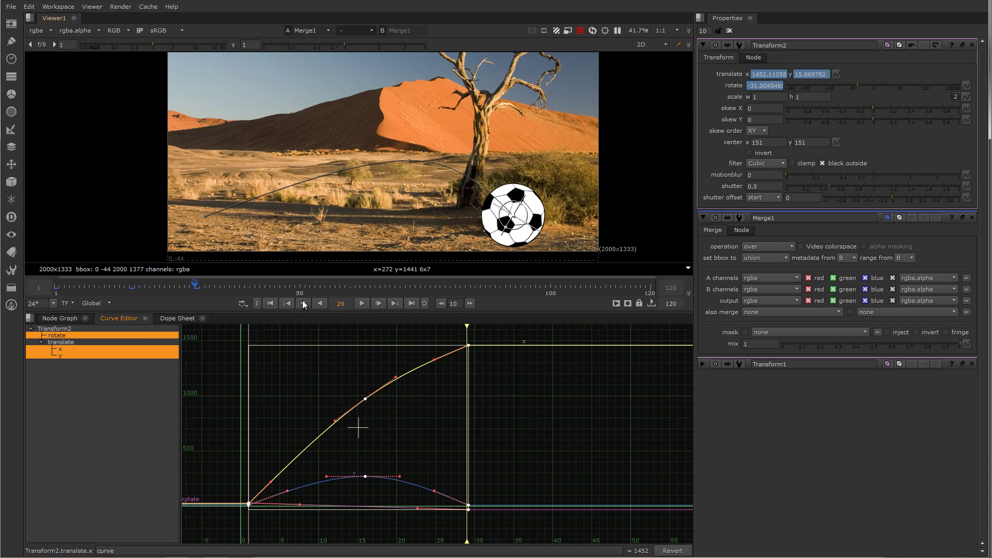
mouse_move(191, 287)
mouse_down()
mouse_move(91, 286)
mouse_move(193, 296)
mouse_up()
- Scale down the x curve, shift the frame-15 keys to about frame 14, and return to the Node Graph
drag(364, 346, 362, 386)
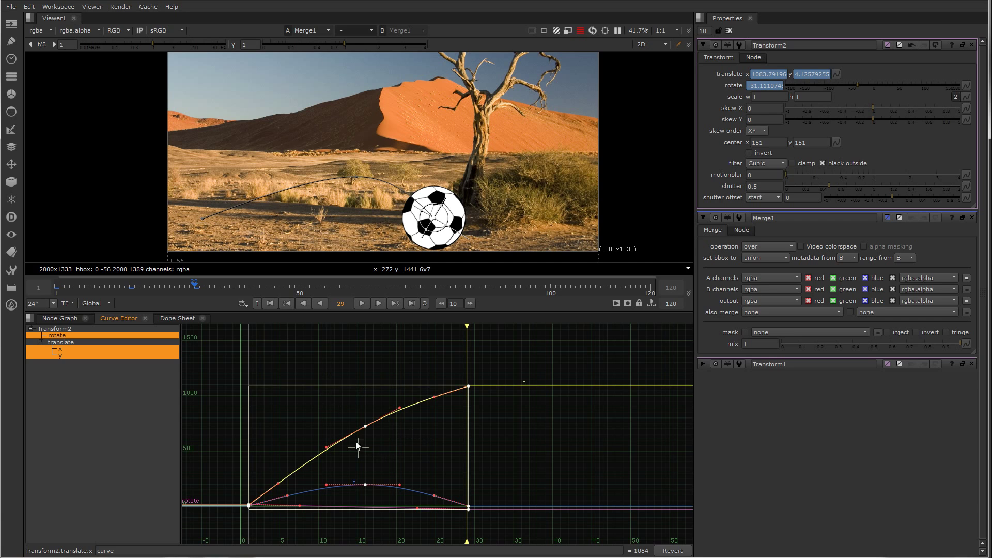
click(288, 368)
drag(270, 418, 402, 526)
drag(360, 459, 356, 461)
drag(316, 426, 317, 420)
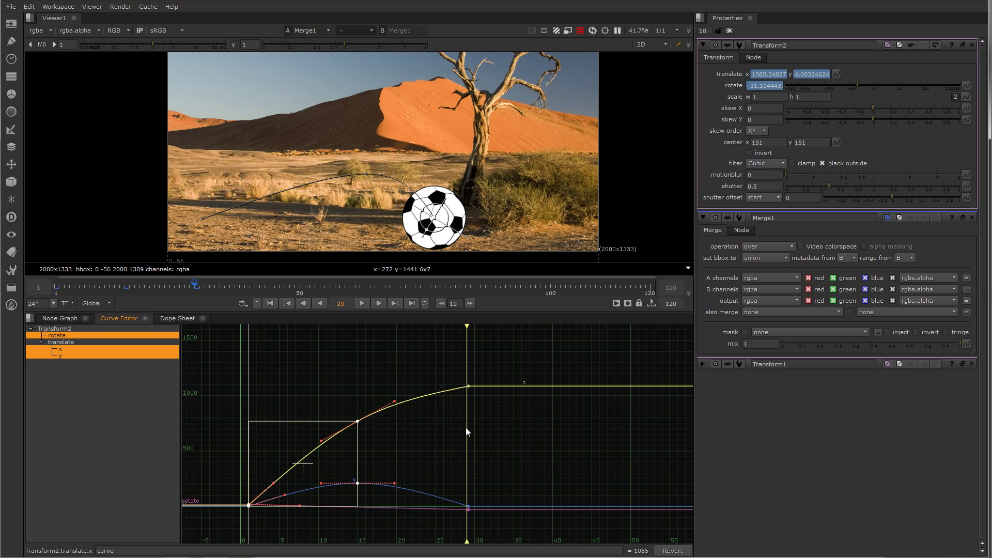
click(68, 317)
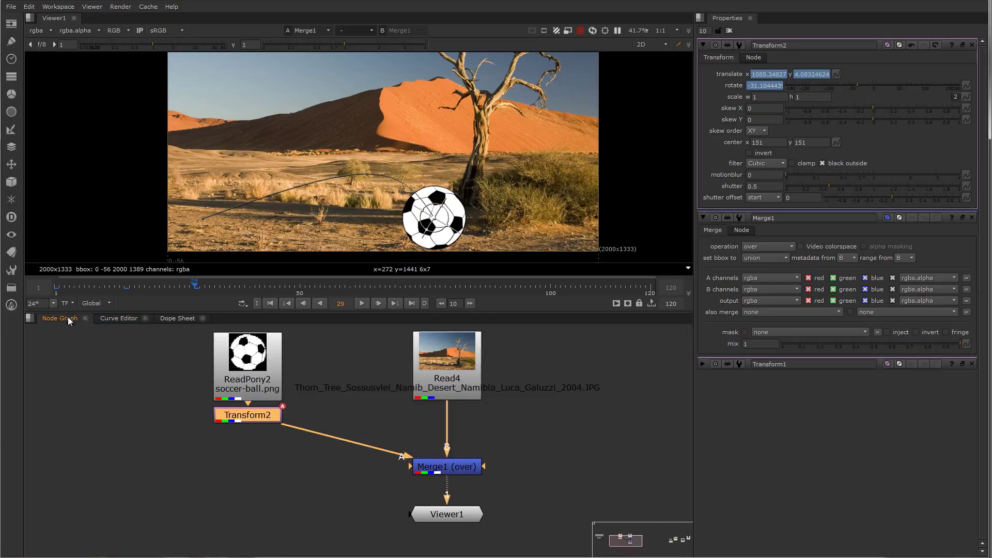